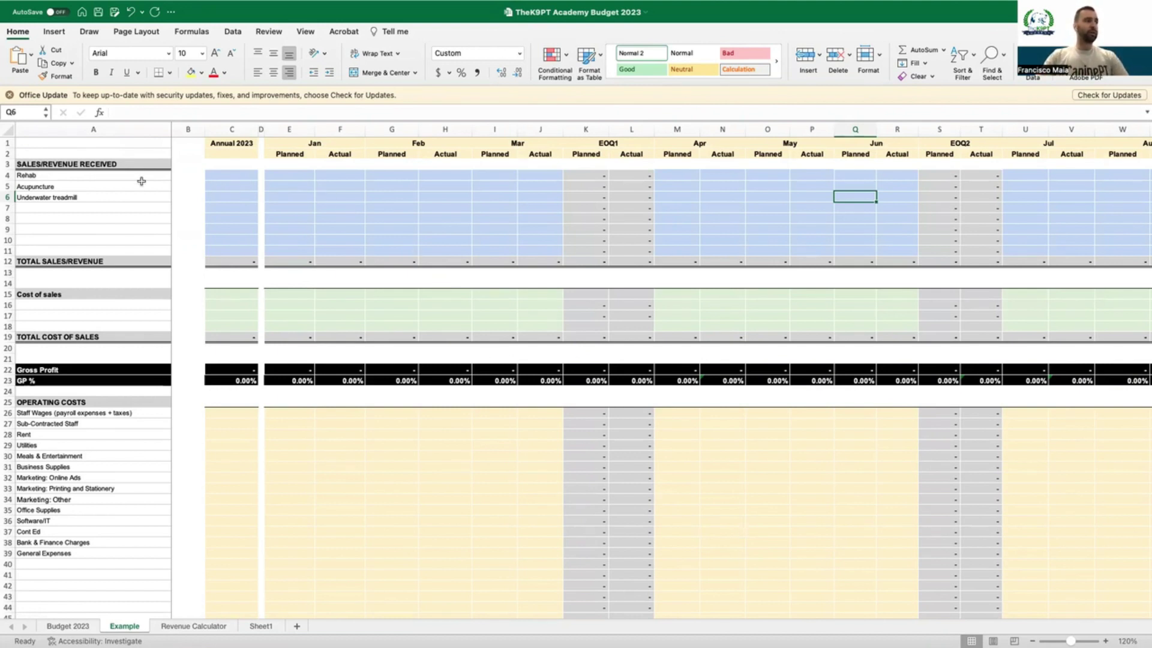
{"action": "left_click", "coordinate": [110, 178]}
{"action": "left_click", "coordinate": [109, 186]}
{"action": "left_click", "coordinate": [109, 198]}
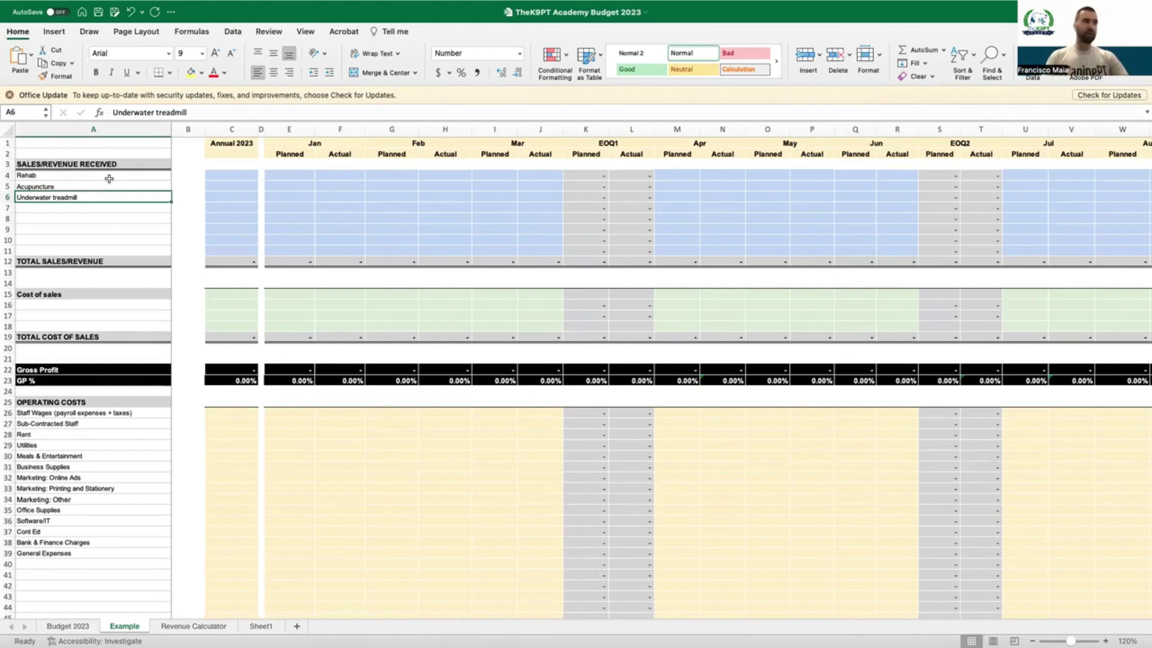
Enter January's Rehab revenue as 10,000 planned and 9,000 actual.
{"action": "left_click", "coordinate": [291, 175]}
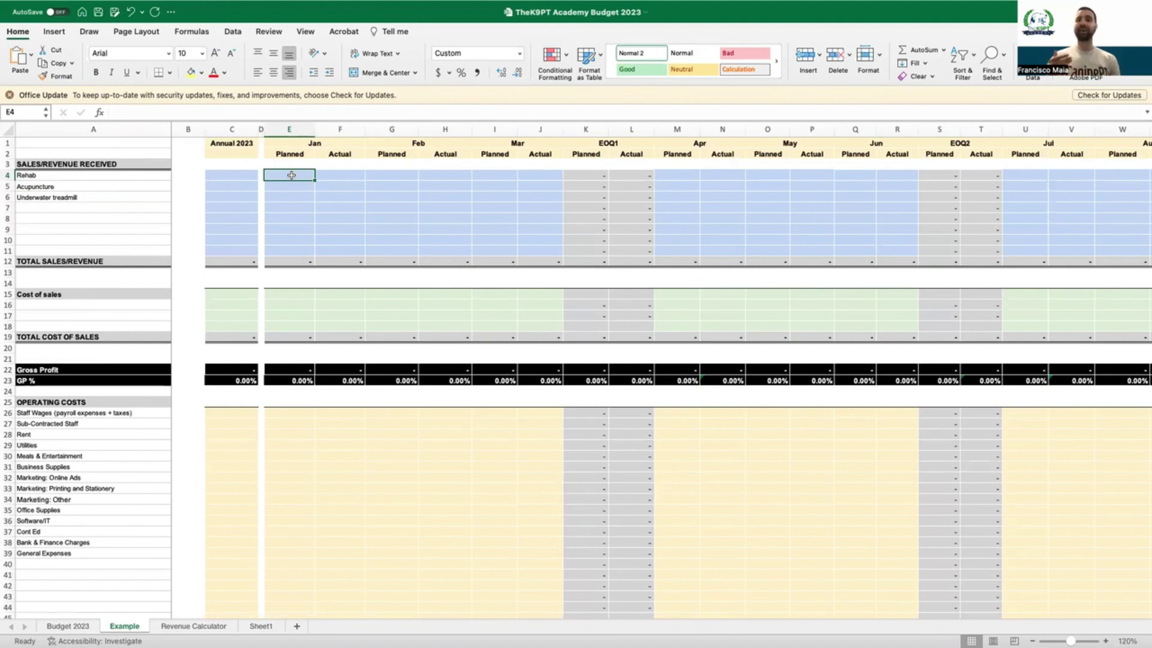
{"action": "type", "text": "10000"}
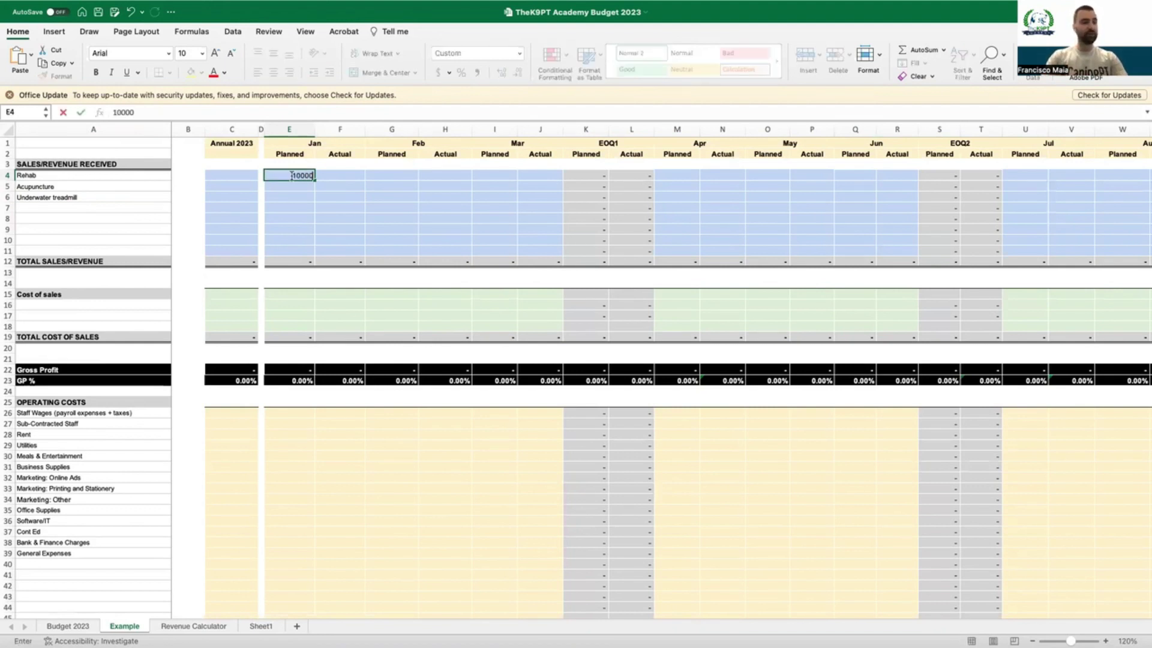
{"action": "key", "text": "Tab"}
{"action": "type", "text": "90"}
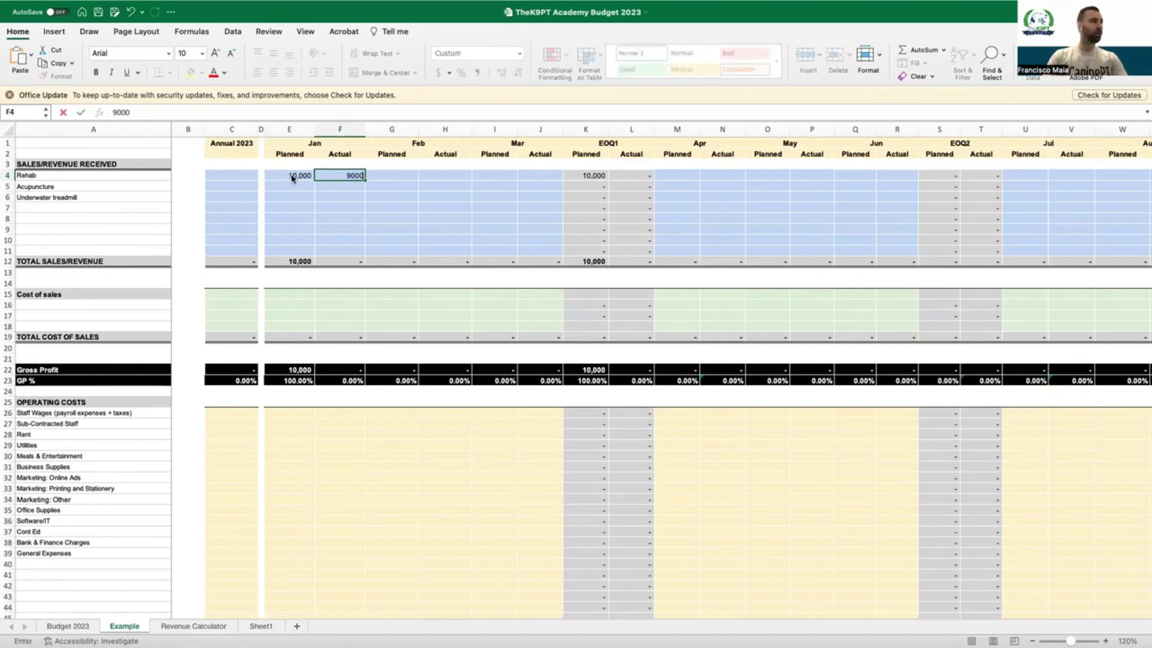
{"action": "key", "text": "Return"}
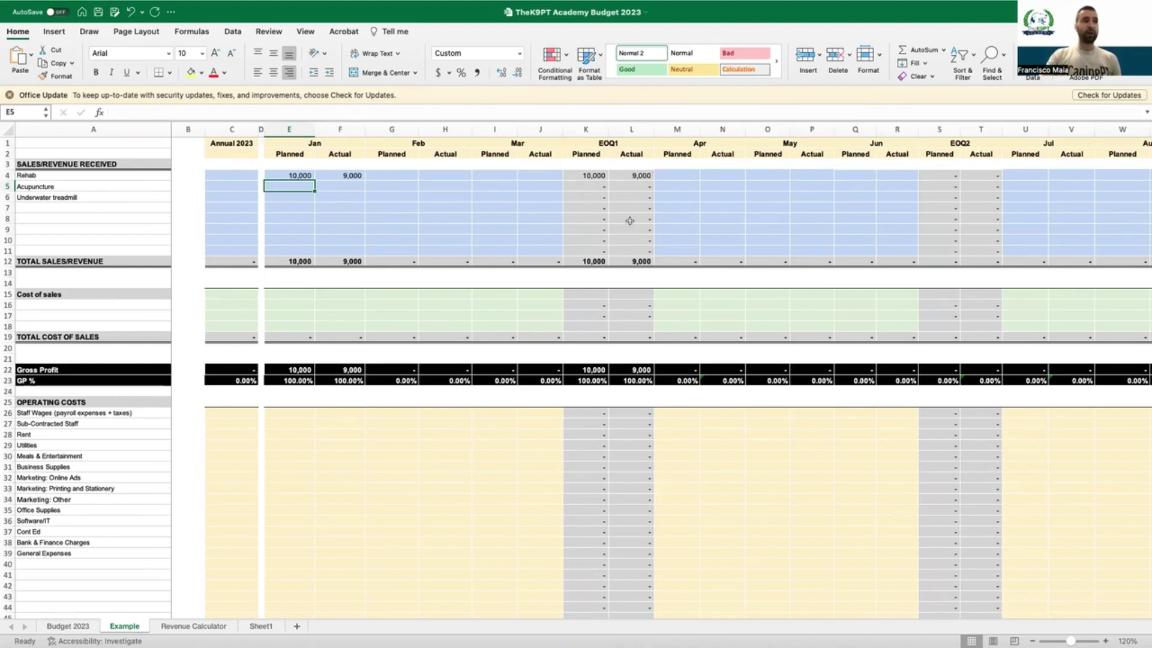
Enter February's Rehab revenue as 12,000 planned and 10,500 actual.
{"action": "left_click", "coordinate": [402, 174]}
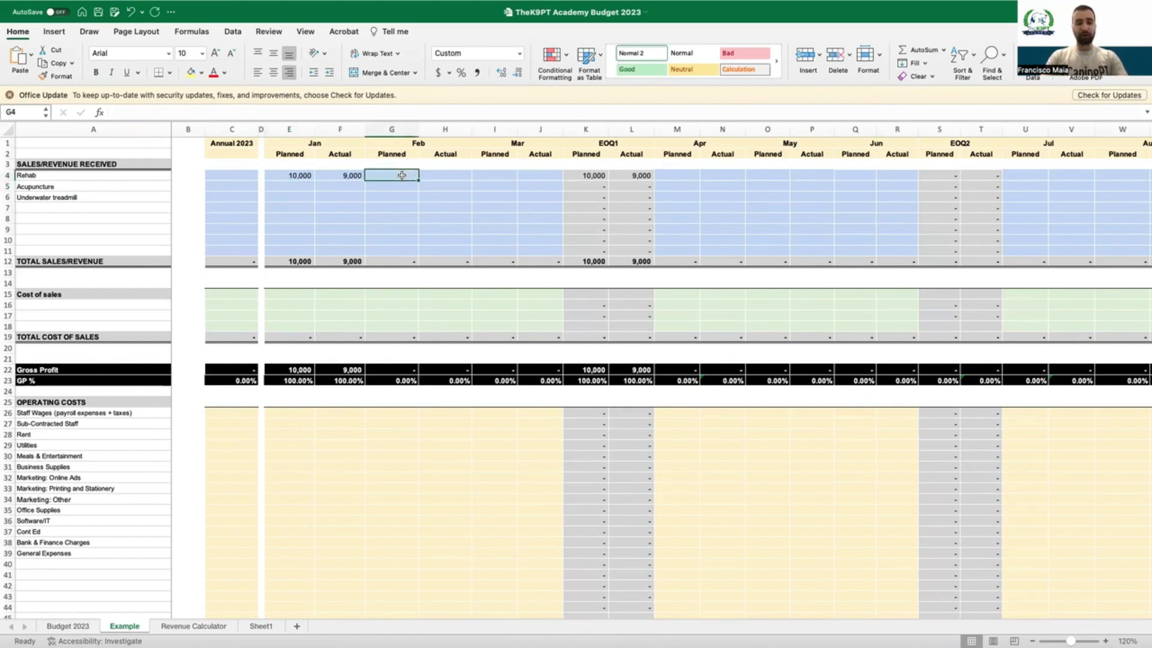
{"action": "type", "text": "12000"}
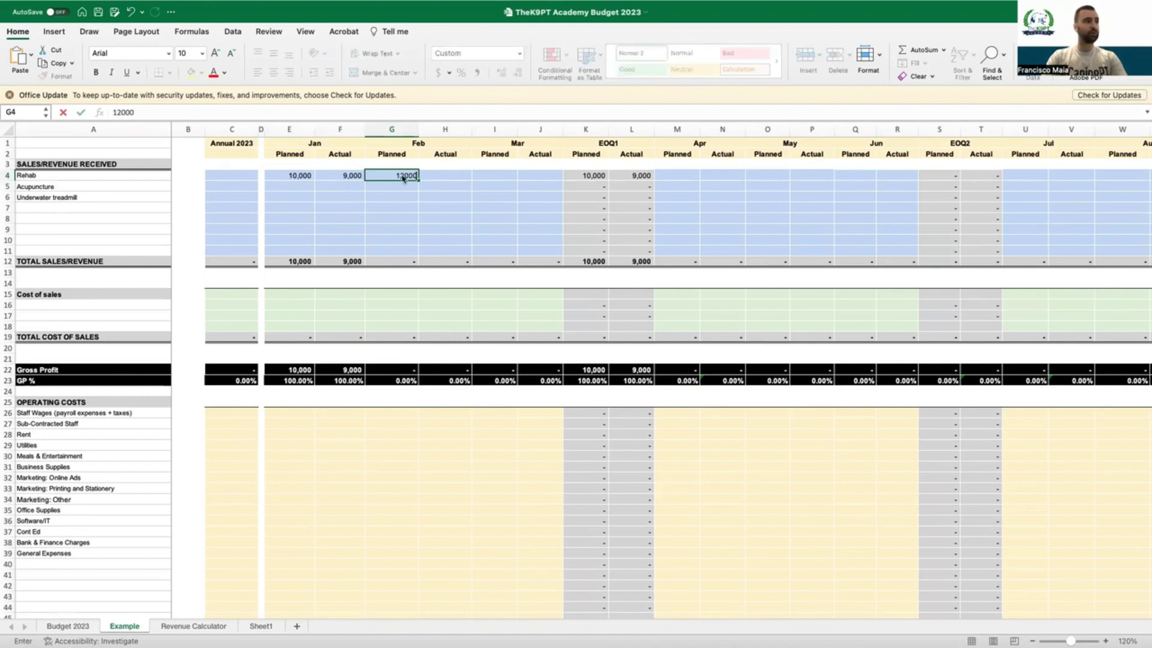
{"action": "key", "text": "Tab"}
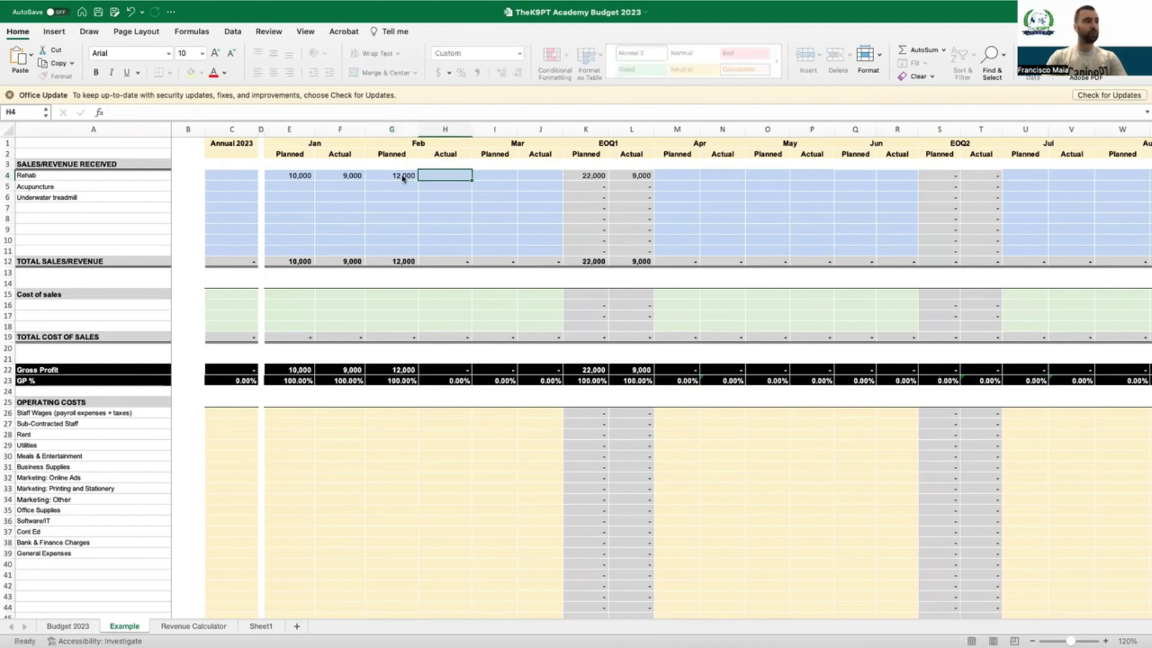
{"action": "type", "text": "10500"}
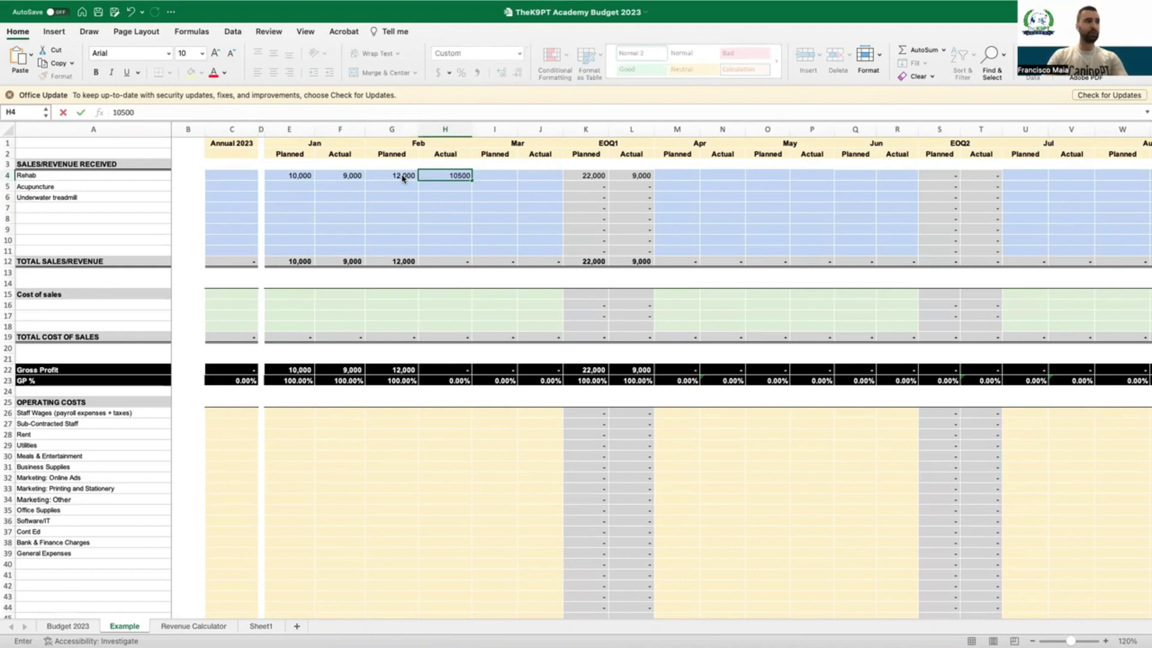
{"action": "left_click", "coordinate": [403, 179]}
Enter March's Rehab revenue as 13,000 planned and 14,000 actual.
{"action": "left_click", "coordinate": [492, 176]}
{"action": "type", "text": "13000"}
{"action": "key", "text": "Tab"}
{"action": "type", "text": "14000"}
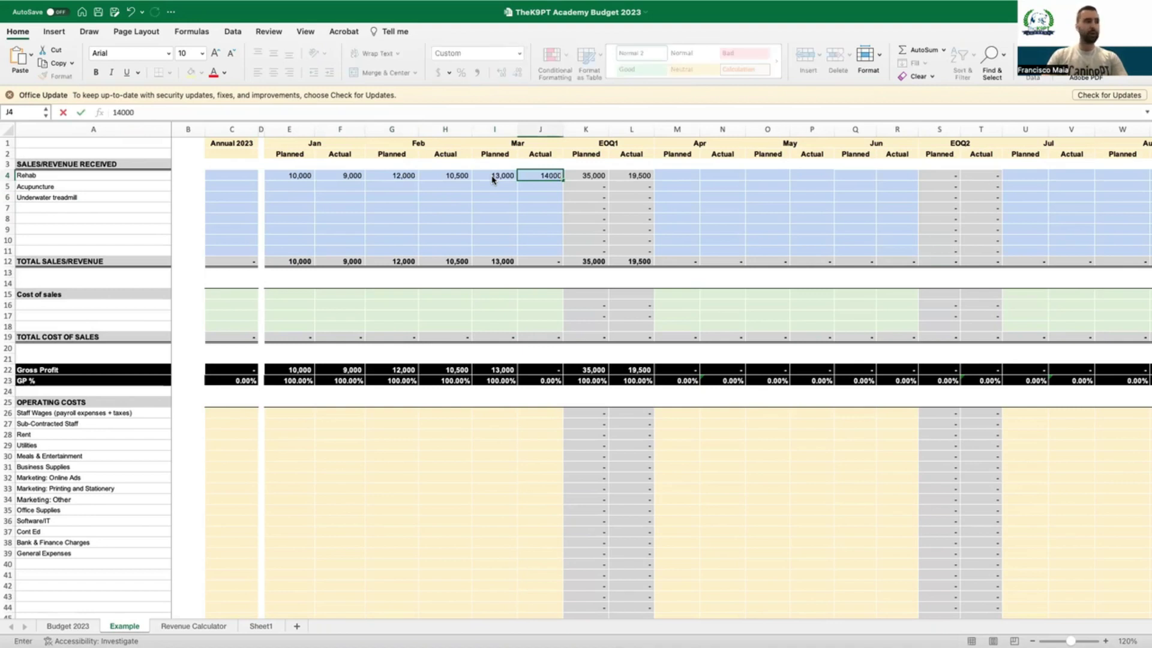
{"action": "key", "text": "Return"}
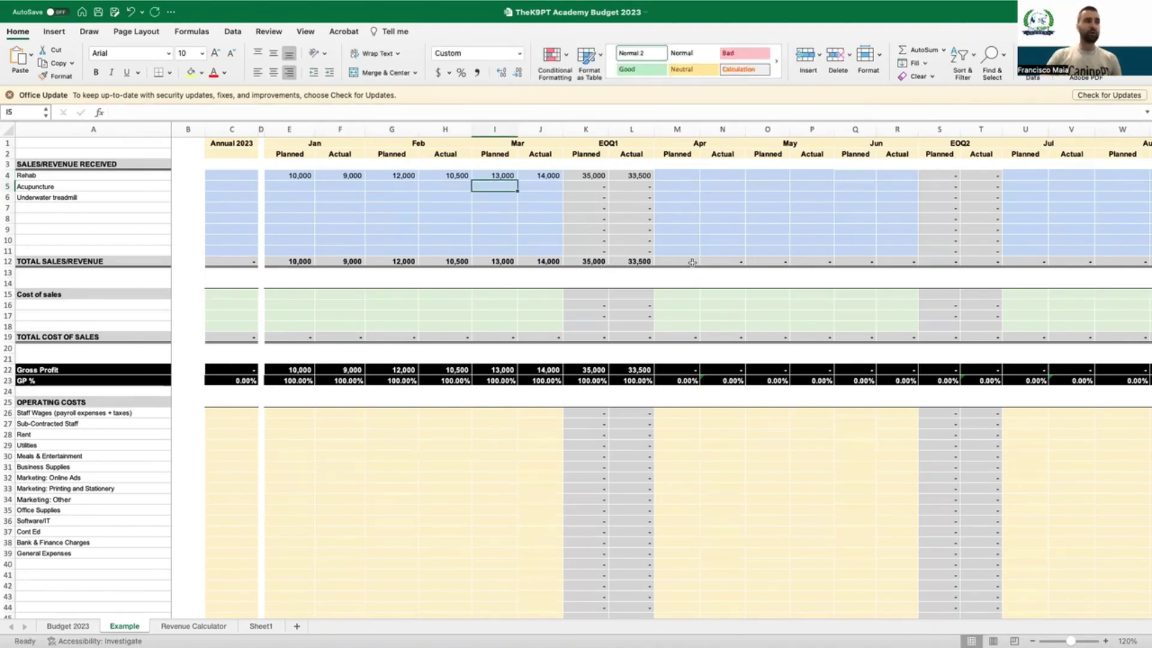
Review the annual revenue summary, and enter January's Staff Wages as 7,000 planned and 8,000 actual under Operating Costs.
{"action": "scroll", "coordinate": [644, 259], "scroll_direction": "right", "scroll_amount": 15}
{"action": "scroll", "coordinate": [692, 263], "scroll_direction": "right", "scroll_amount": 6}
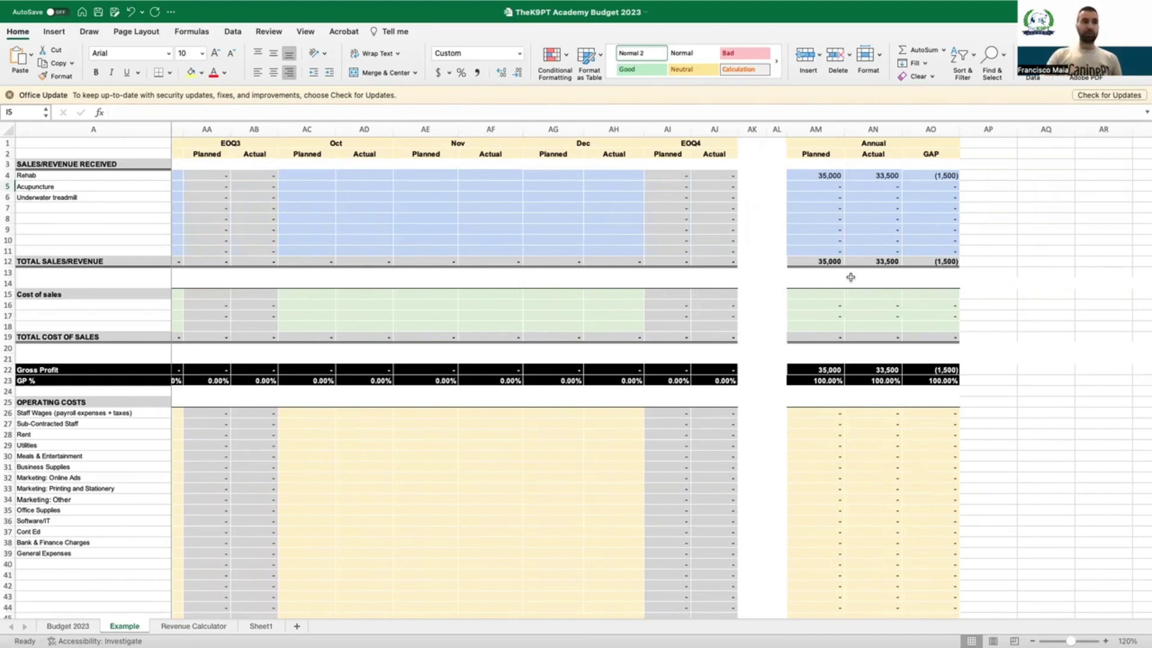
{"action": "scroll", "coordinate": [809, 287], "scroll_direction": "left", "scroll_amount": 15}
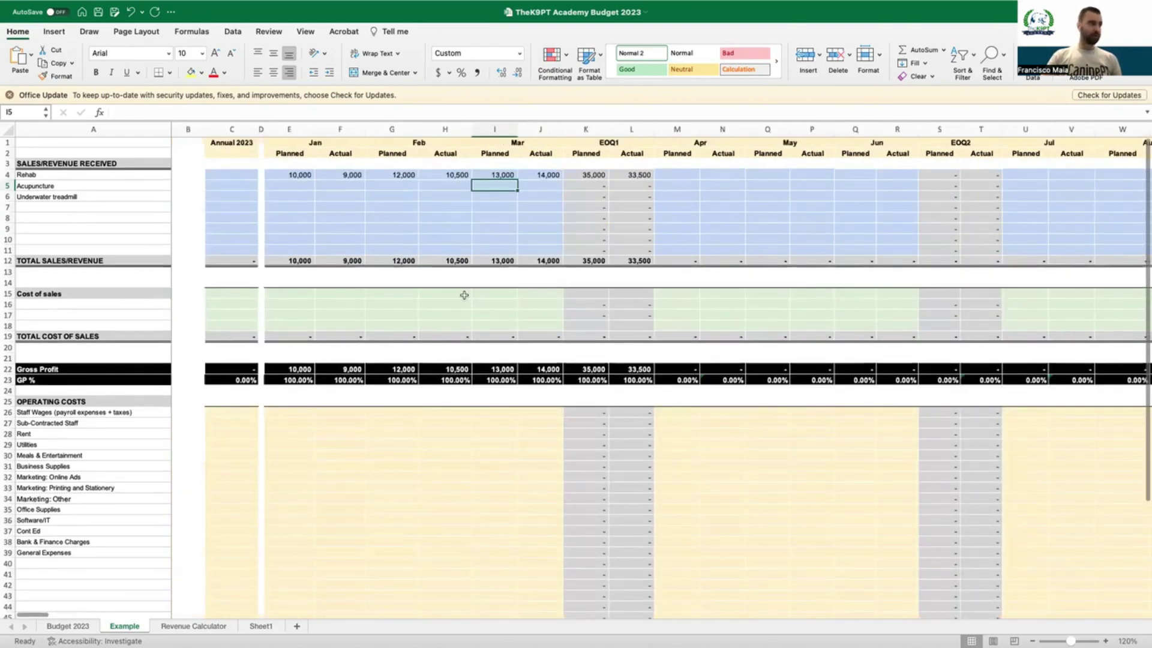
{"action": "scroll", "coordinate": [464, 295], "scroll_direction": "down", "scroll_amount": 3}
{"action": "scroll", "coordinate": [464, 294], "scroll_direction": "down", "scroll_amount": 5}
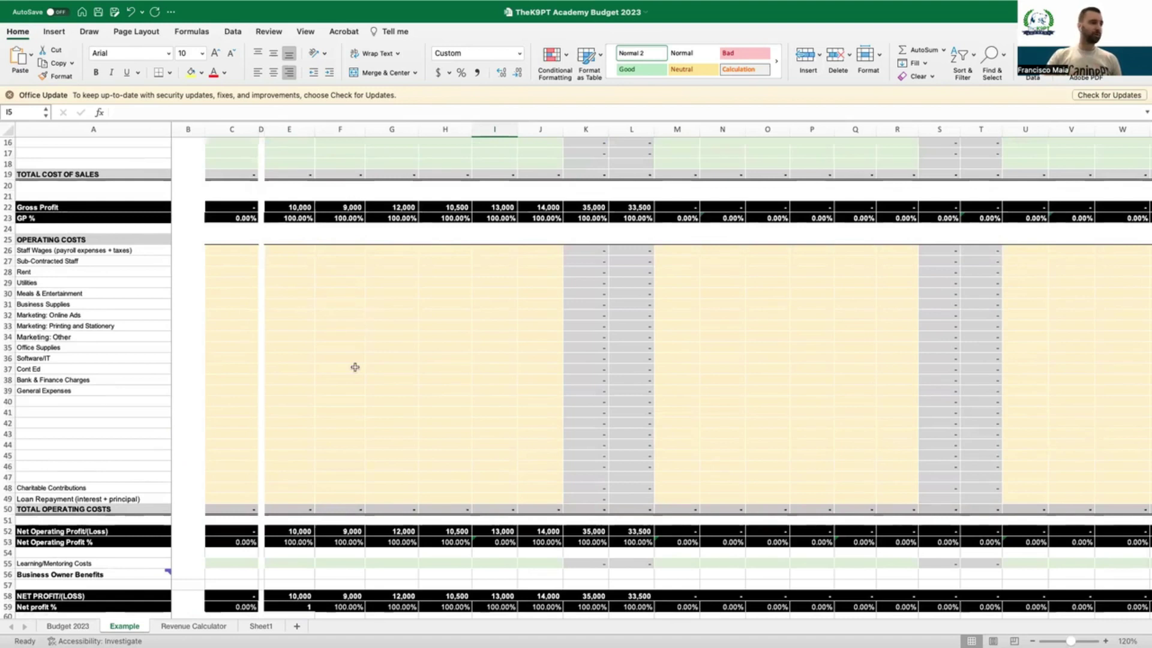
{"action": "scroll", "coordinate": [355, 366], "scroll_direction": "down", "scroll_amount": 1}
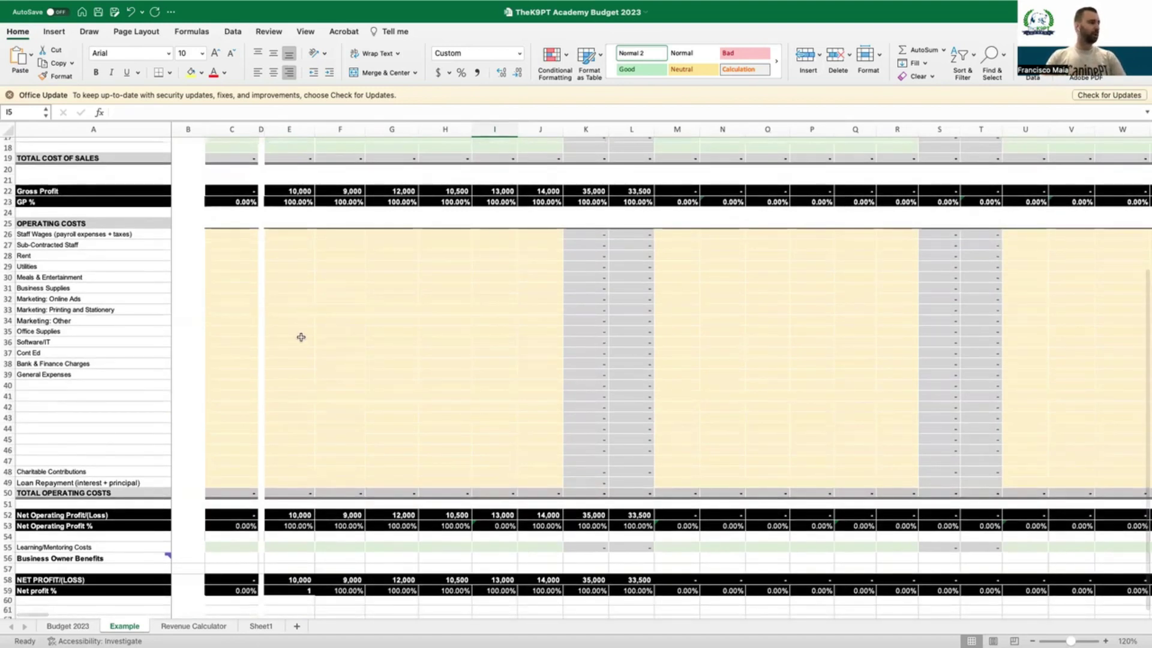
{"action": "left_click", "coordinate": [299, 235]}
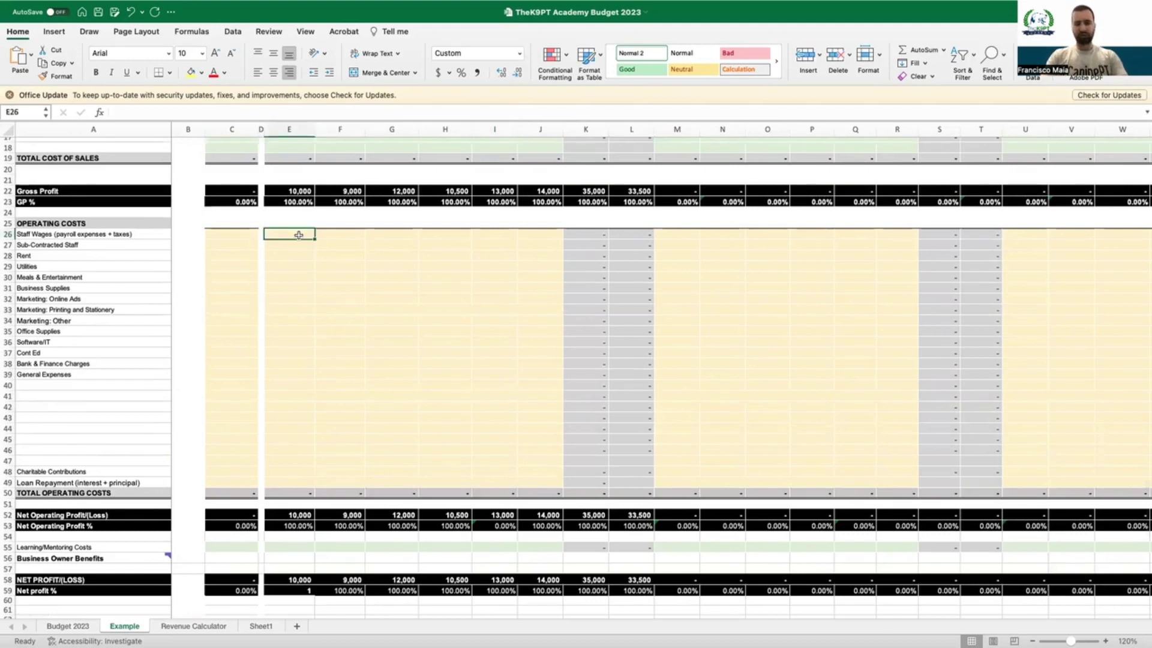
{"action": "type", "text": "7,00"}
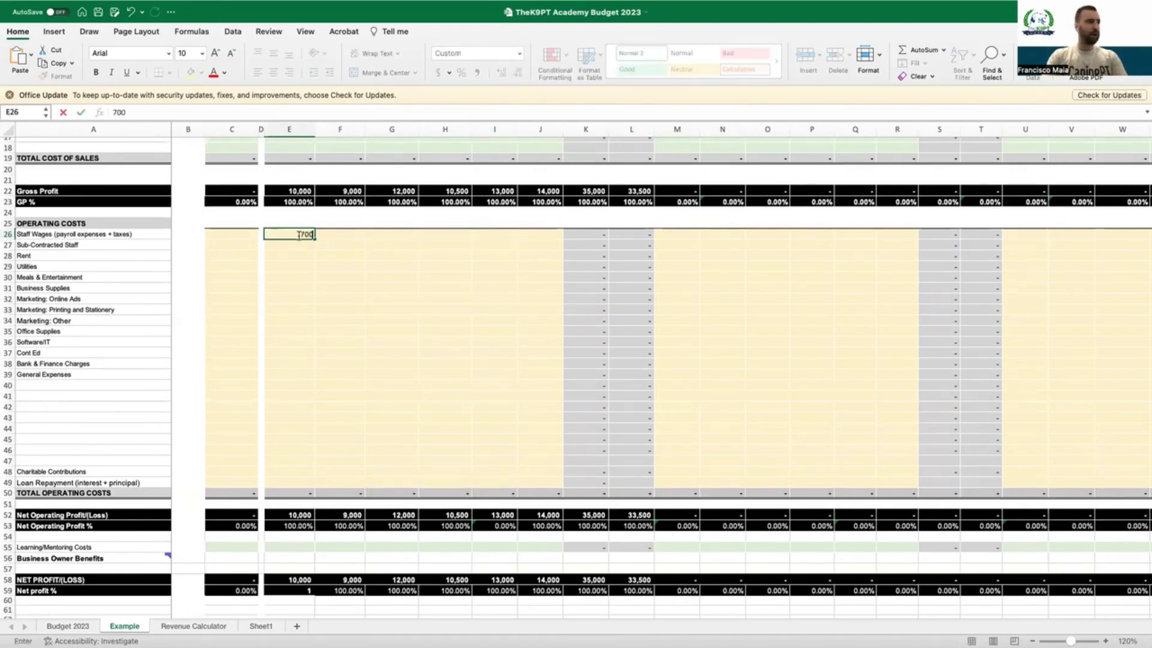
{"action": "type", "text": "0"}
{"action": "key", "text": "Tab"}
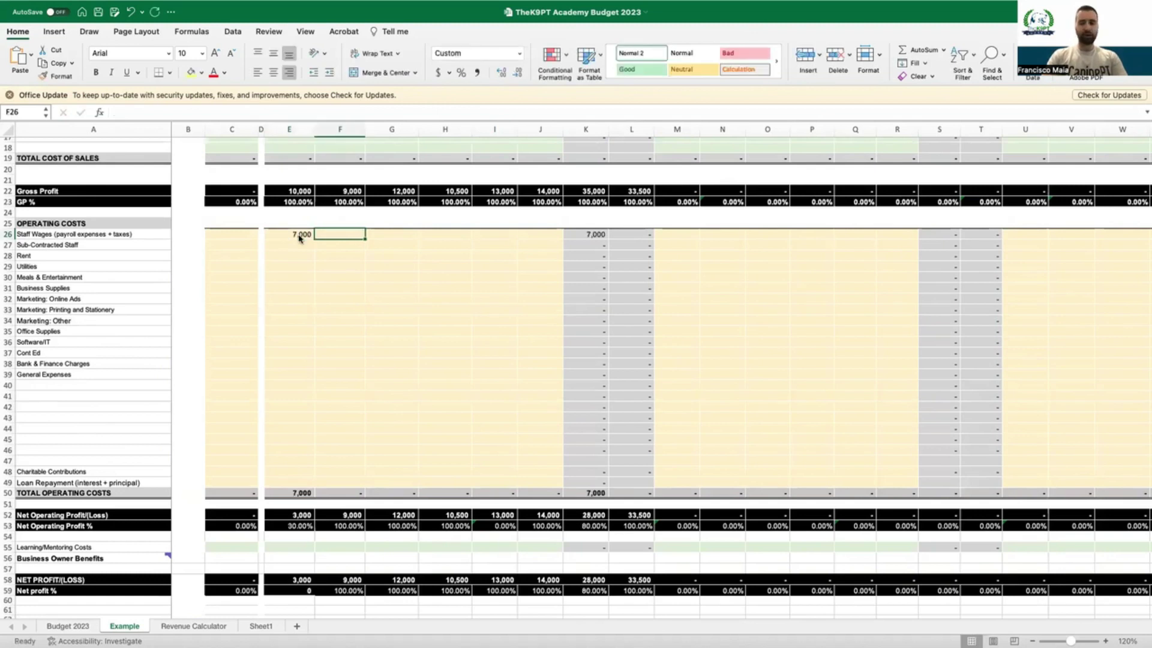
{"action": "type", "text": "8000"}
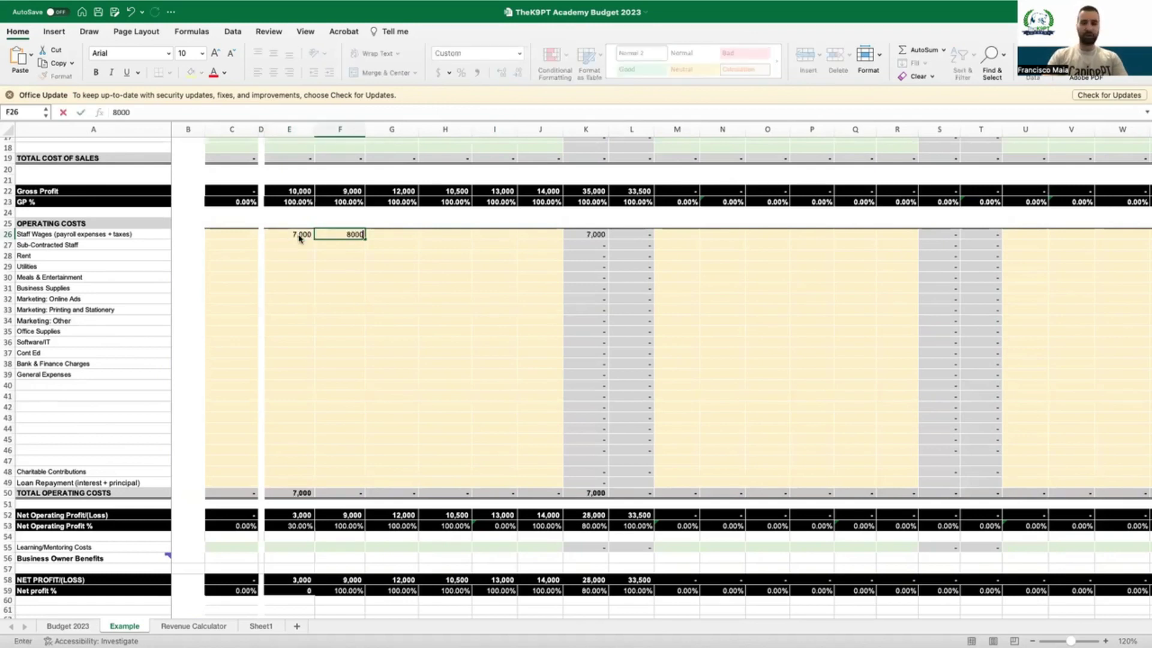
{"action": "key", "text": "Return"}
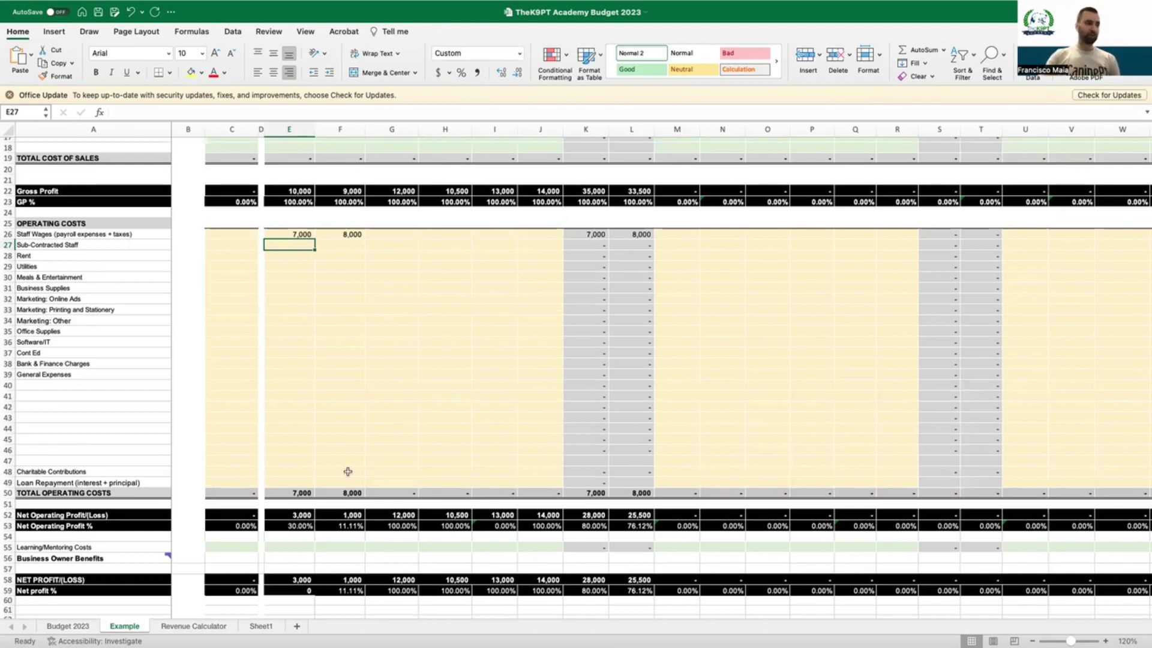
Set January's actual Staff Wages to 4,000.
{"action": "scroll", "coordinate": [347, 472], "scroll_direction": "up", "scroll_amount": 5}
{"action": "scroll", "coordinate": [348, 472], "scroll_direction": "up", "scroll_amount": 2}
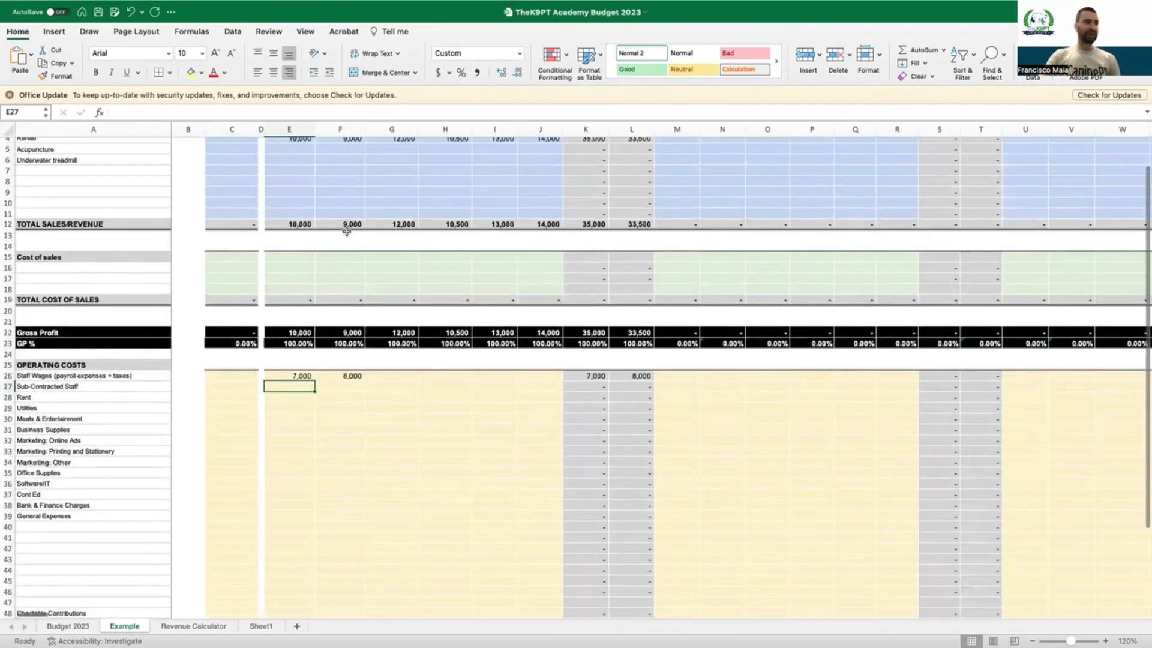
{"action": "scroll", "coordinate": [365, 356], "scroll_direction": "down", "scroll_amount": 6}
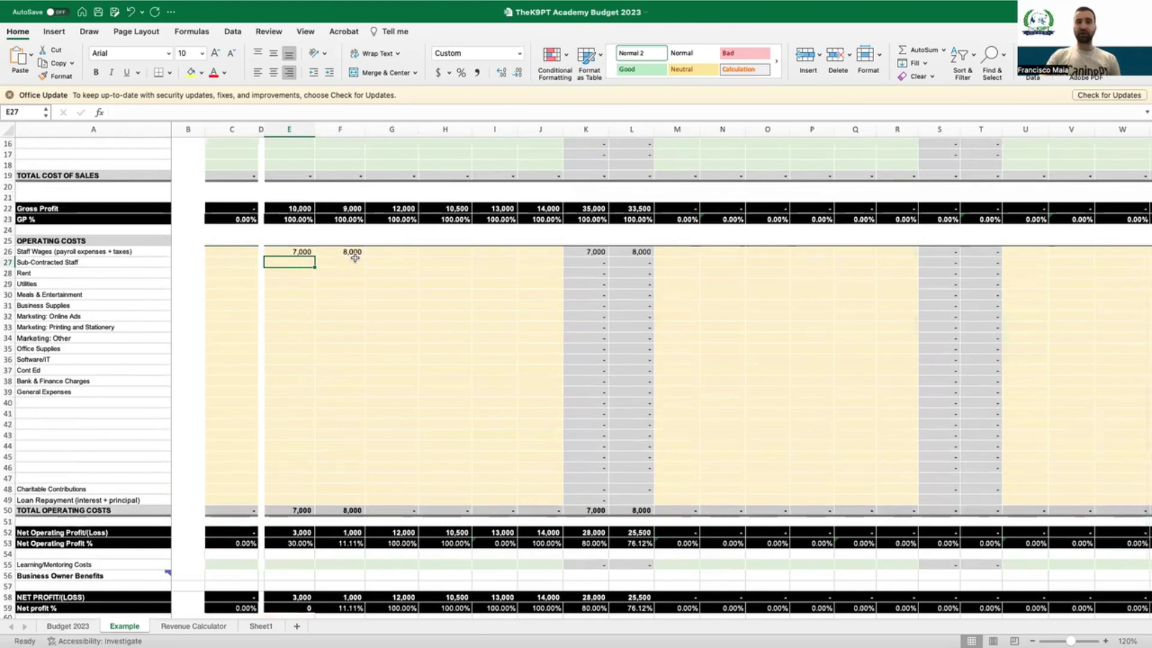
{"action": "scroll", "coordinate": [355, 257], "scroll_direction": "down", "scroll_amount": 3}
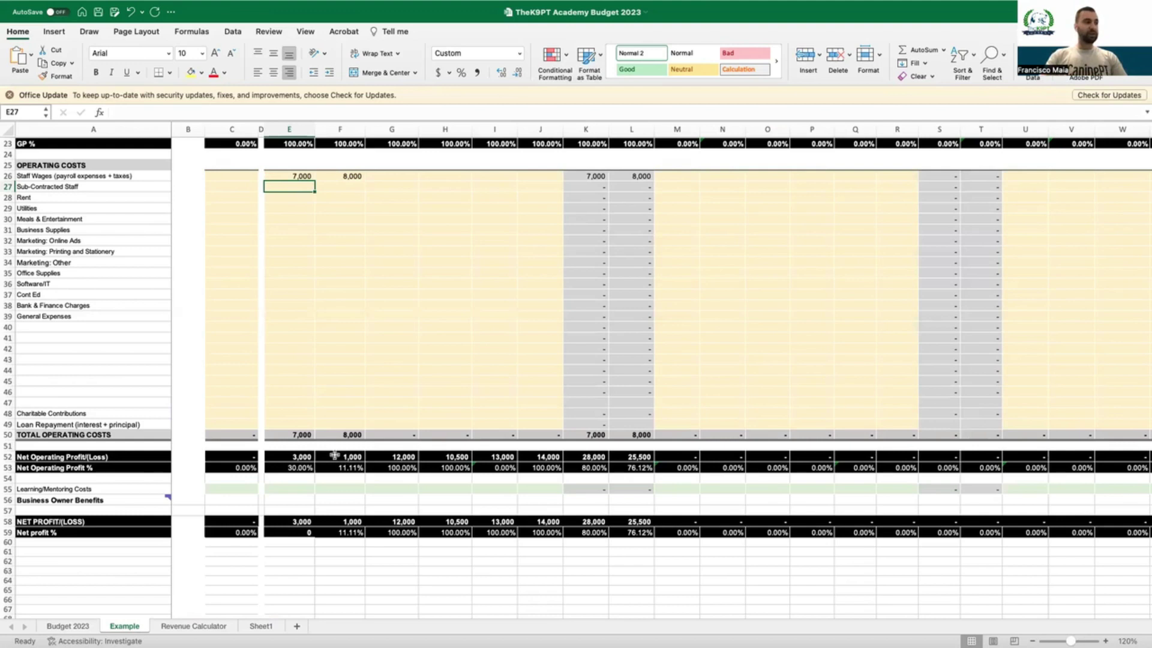
{"action": "left_click", "coordinate": [352, 177]}
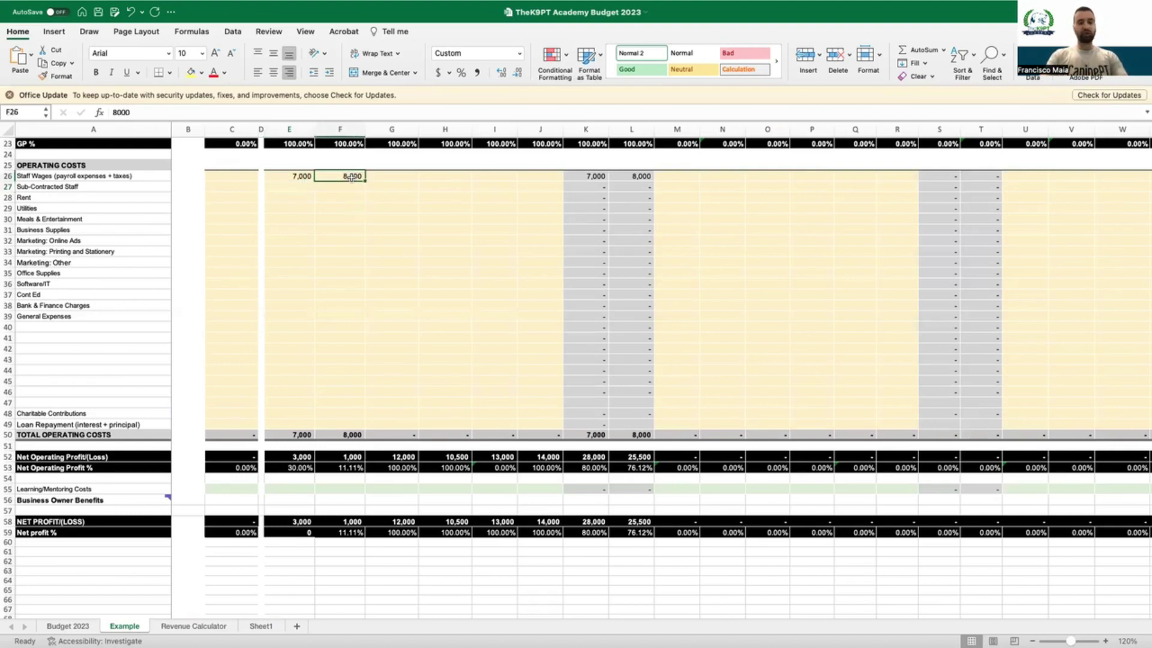
{"action": "type", "text": "4000"}
{"action": "key", "text": "Return"}
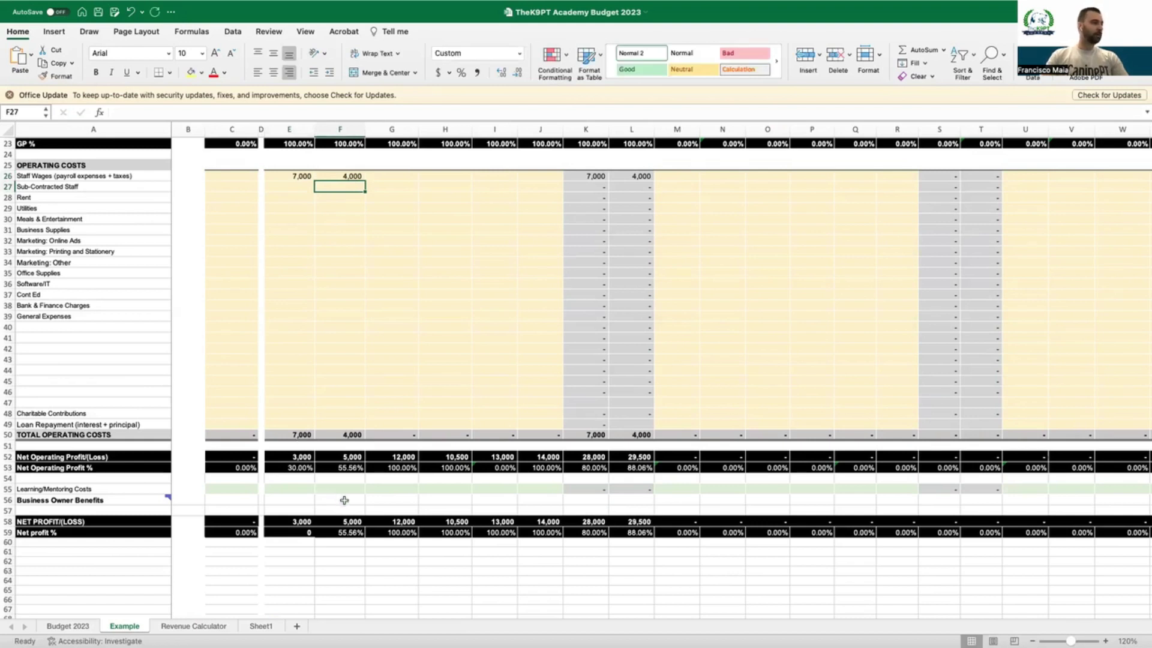
Enter 4,000 as January's actual Business Owner Benefits.
{"action": "left_click", "coordinate": [344, 501]}
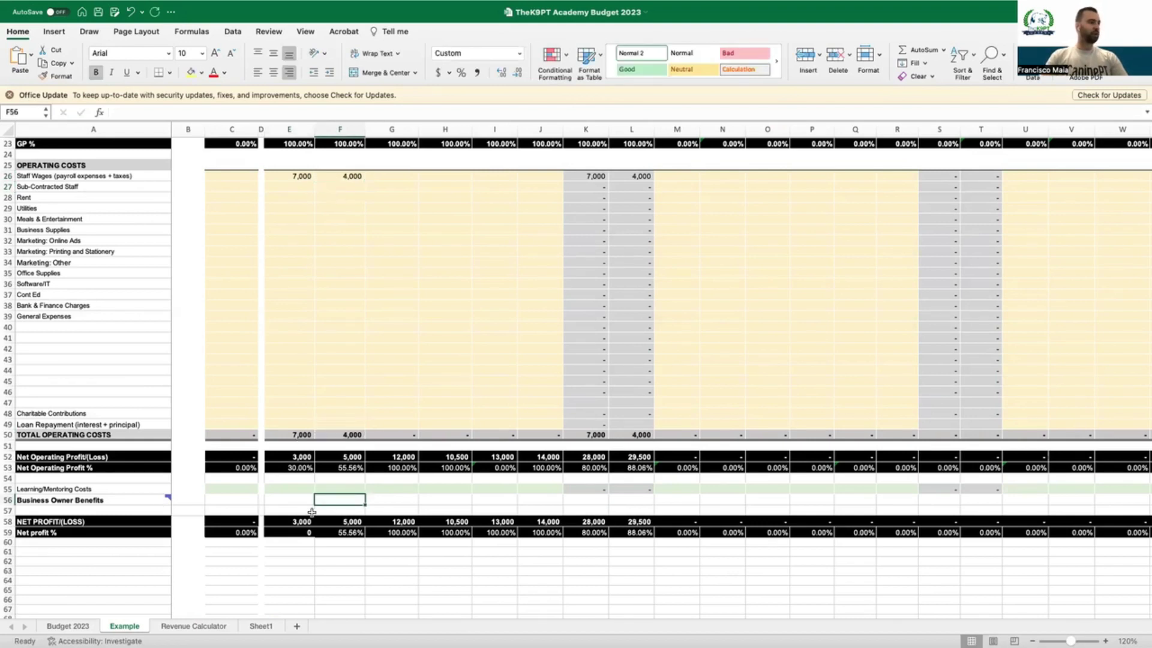
{"action": "type", "text": "4000"}
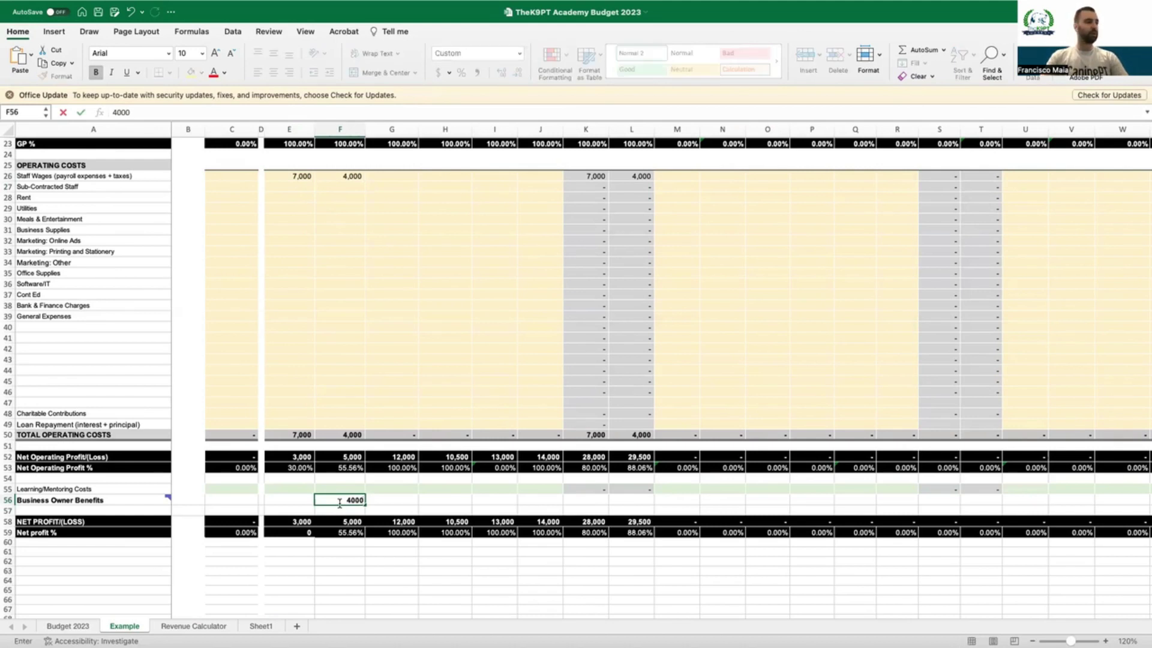
{"action": "key", "text": "Return"}
Change January's actual Business Owner Benefits to 3,500.
{"action": "left_click", "coordinate": [351, 500]}
{"action": "type", "text": "3,50"}
{"action": "type", "text": "0"}
{"action": "key", "text": "Return"}
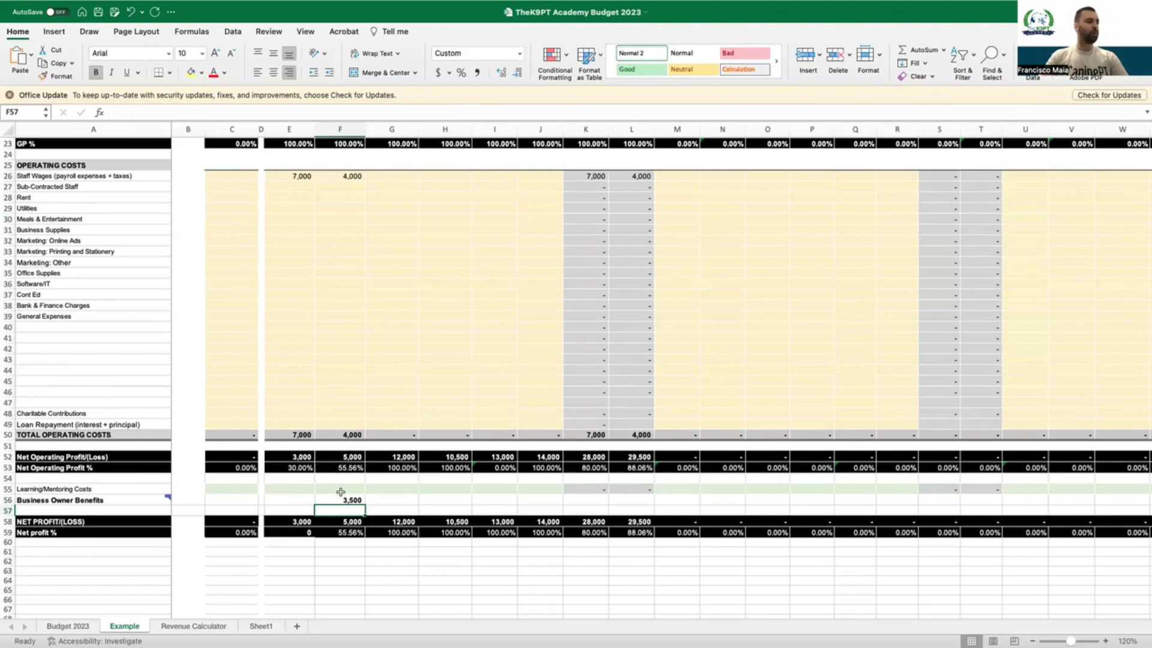
Add the Business Owner Benefits cell F56 to January's actual Net Profit/(Loss) formula, making it =+F52+F56-F55.
{"action": "left_click", "coordinate": [343, 524]}
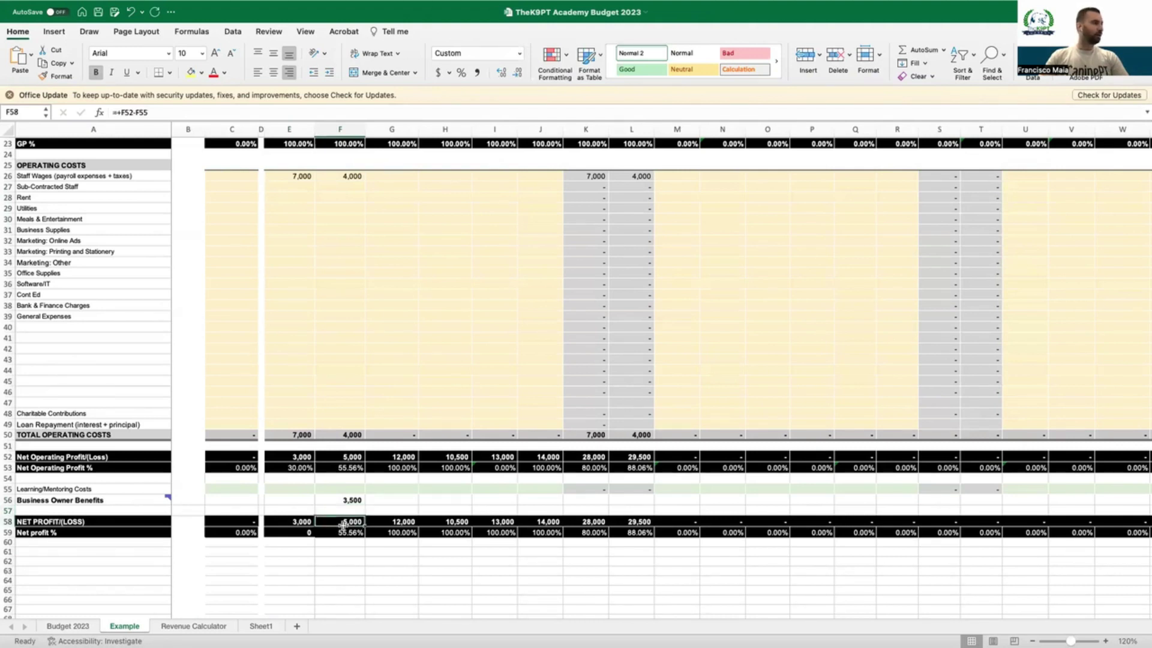
{"action": "double_click", "coordinate": [342, 524]}
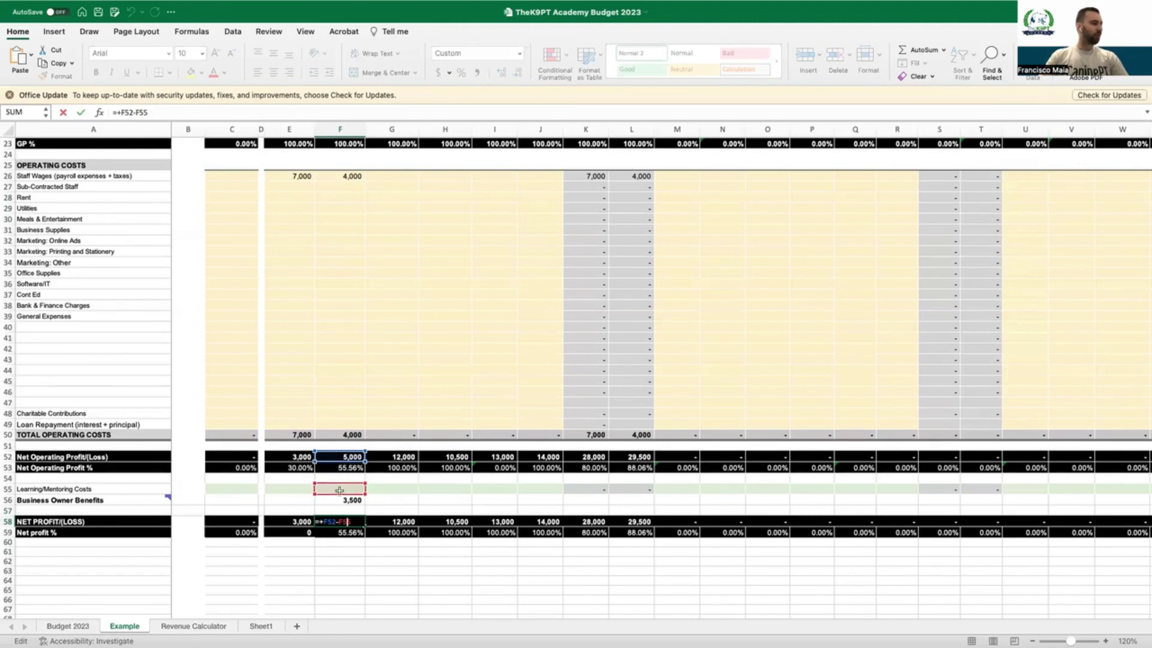
{"action": "left_click", "coordinate": [338, 521]}
{"action": "type", "text": "+"}
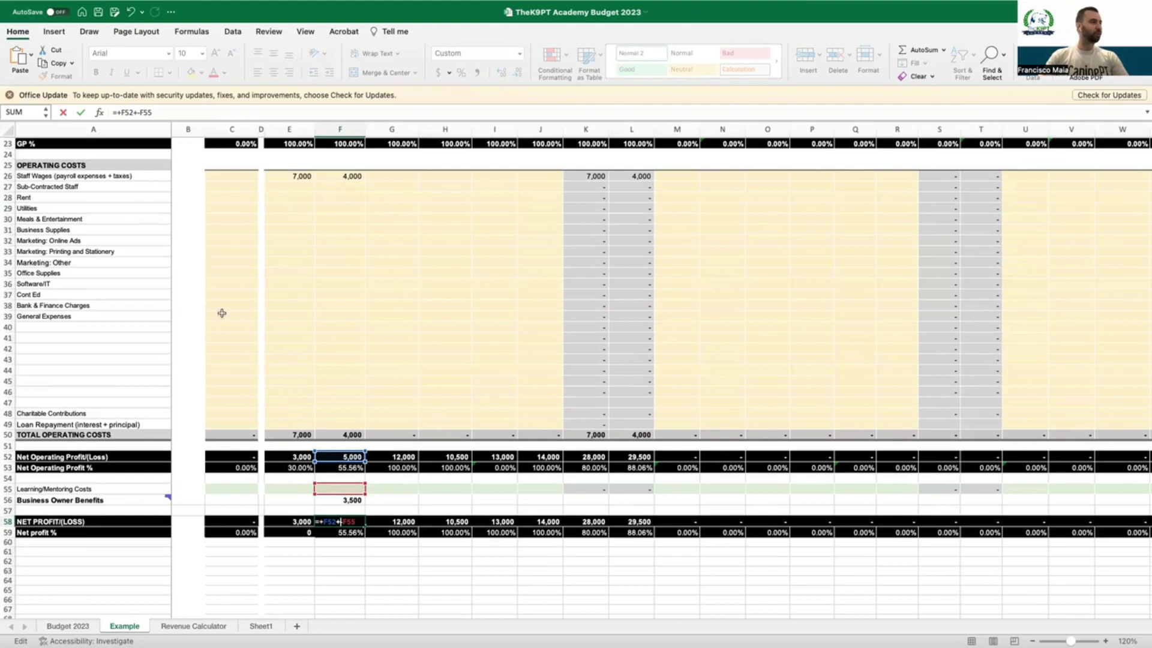
{"action": "left_click", "coordinate": [355, 500]}
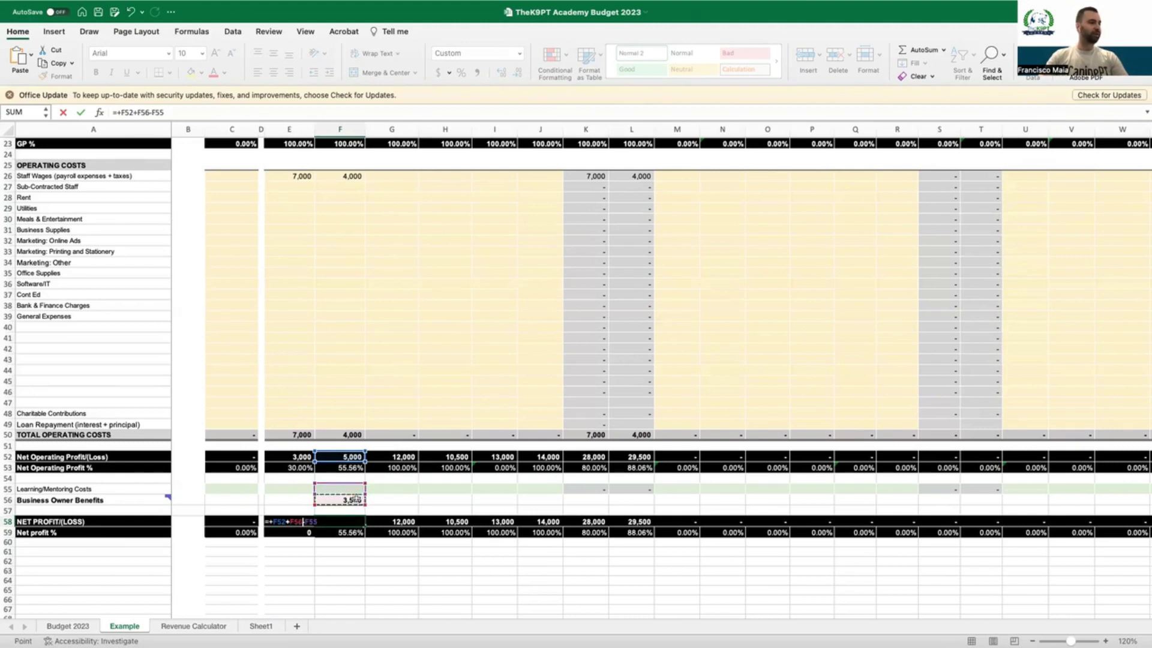
{"action": "key", "text": "Return"}
{"action": "left_click", "coordinate": [352, 522]}
{"action": "left_click", "coordinate": [343, 509]}
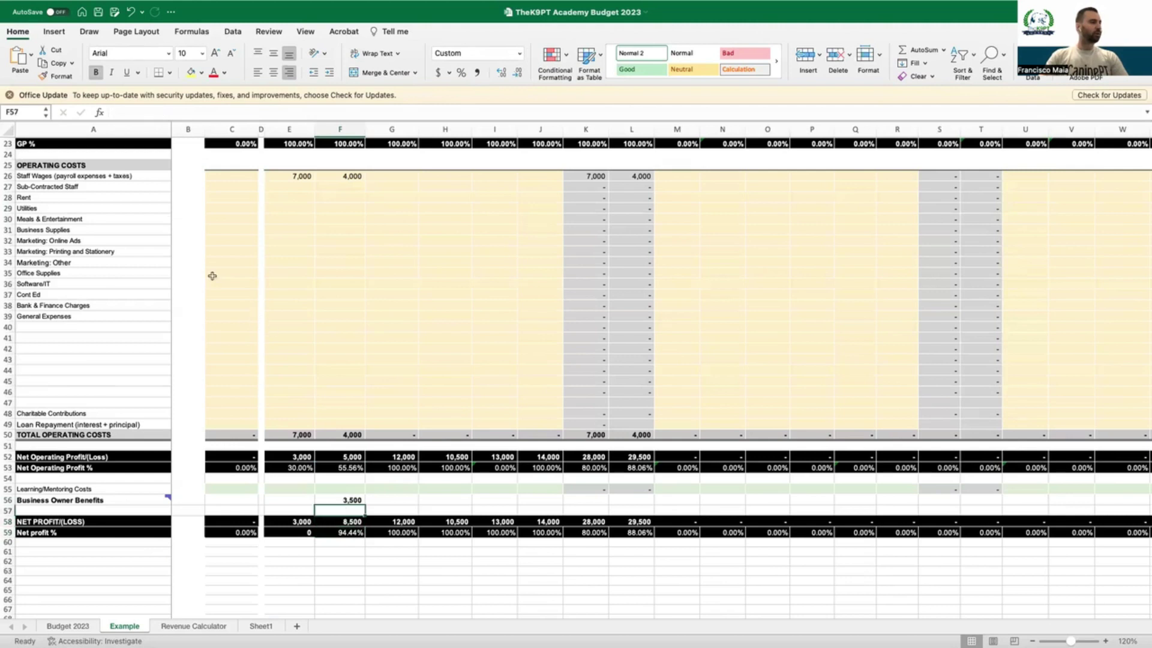
Correct January's actual Net Profit/(Loss) formula in F58 so that it subtracts F56 instead of adding it.
{"action": "left_click", "coordinate": [349, 520]}
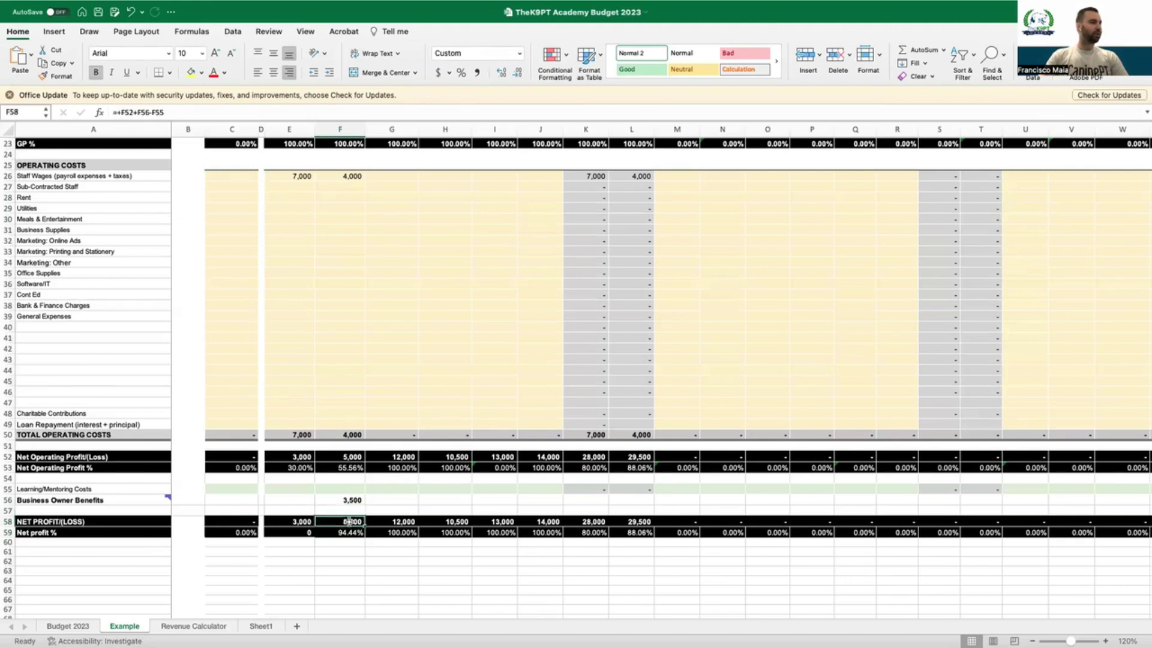
{"action": "left_click", "coordinate": [135, 112]}
{"action": "key", "text": "BackSpace"}
{"action": "type", "text": "-"}
{"action": "key", "text": "Return"}
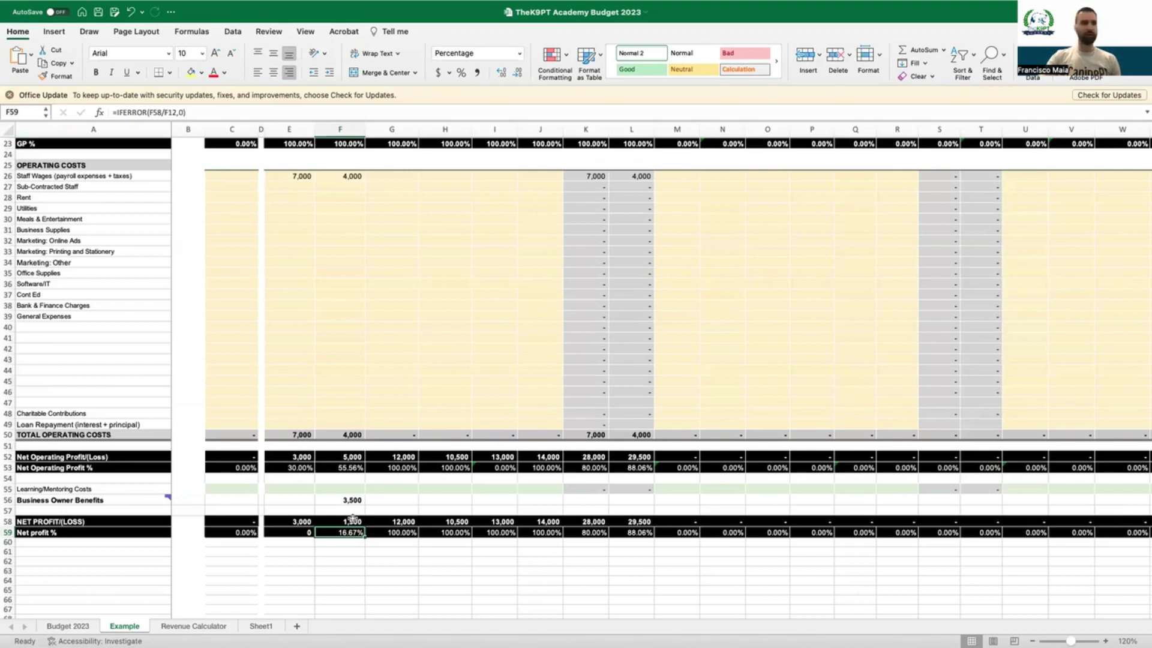
Switch from the budget workbook to the full-screen presentation showing the Metrics slide.
{"action": "scroll", "coordinate": [451, 447], "scroll_direction": "up", "scroll_amount": 2}
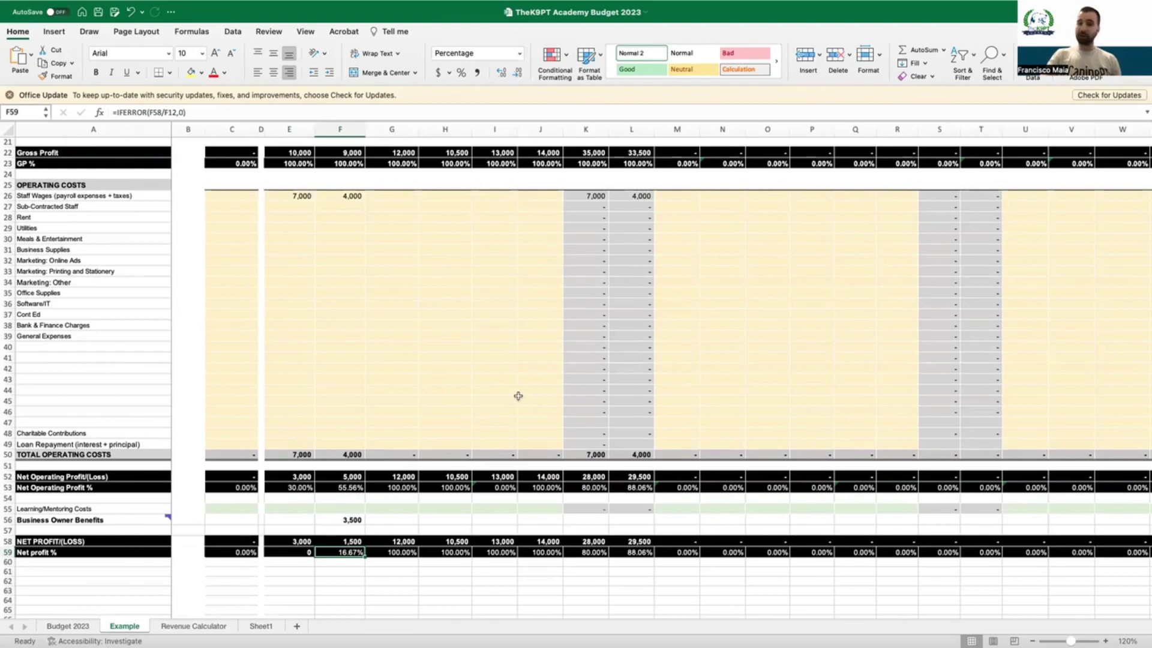
{"action": "key", "text": "ctrl+Right"}
{"action": "key", "text": "ctrl+Right"}
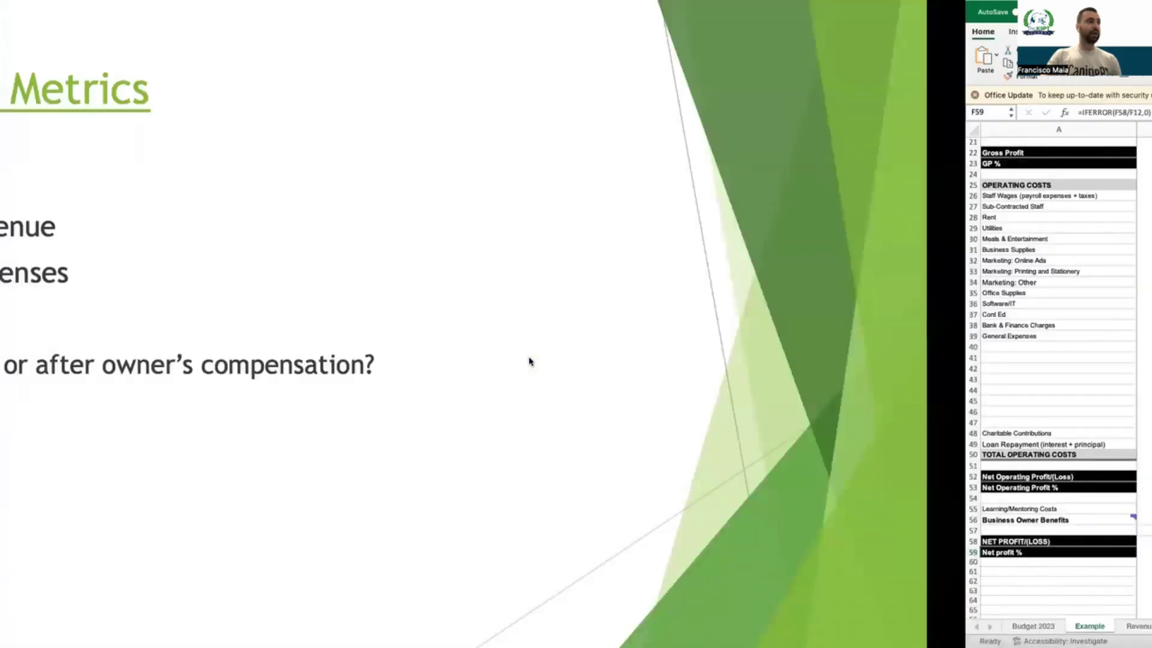